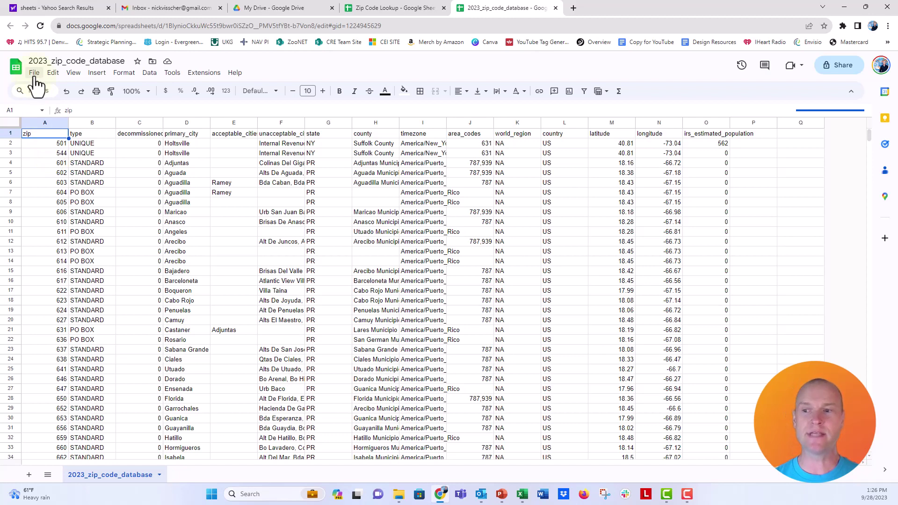
# Upload the 2023_zip_code_database CSV, import it as a new spreadsheet, and open it.
pyautogui.click(29, 474)
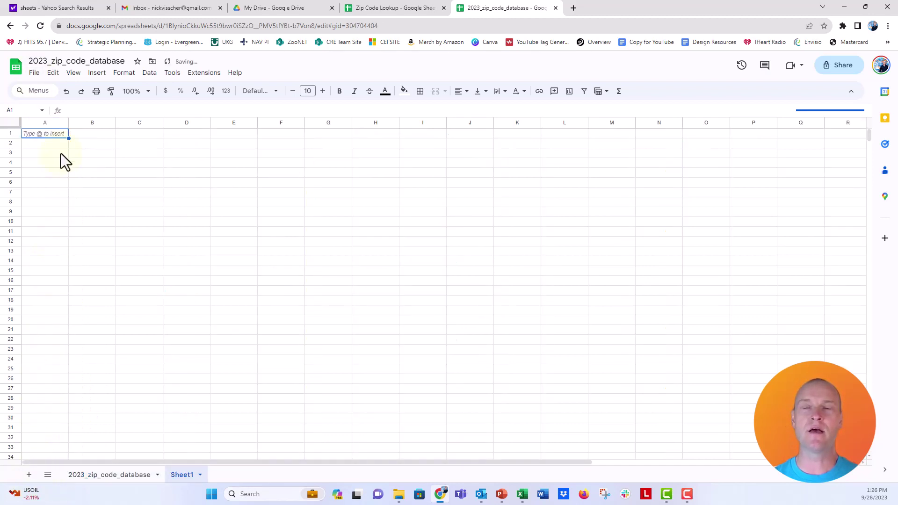
pyautogui.click(39, 76)
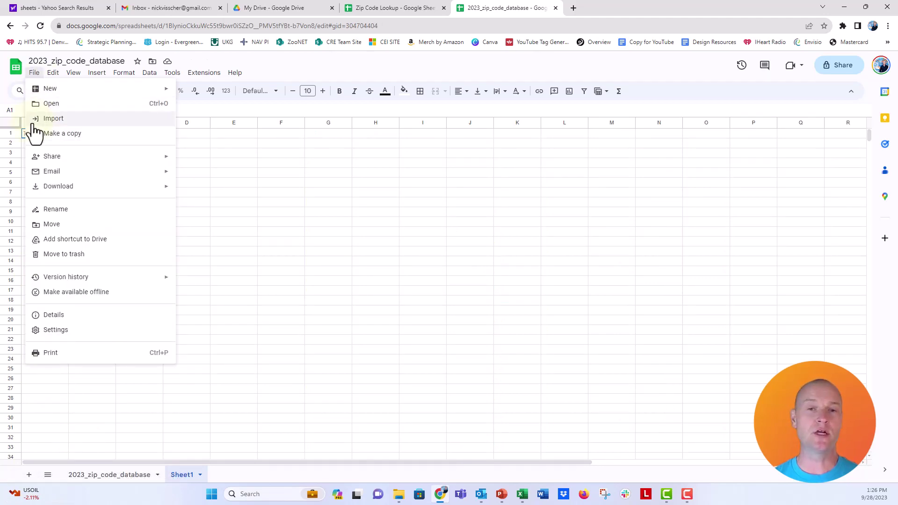
pyautogui.click(34, 120)
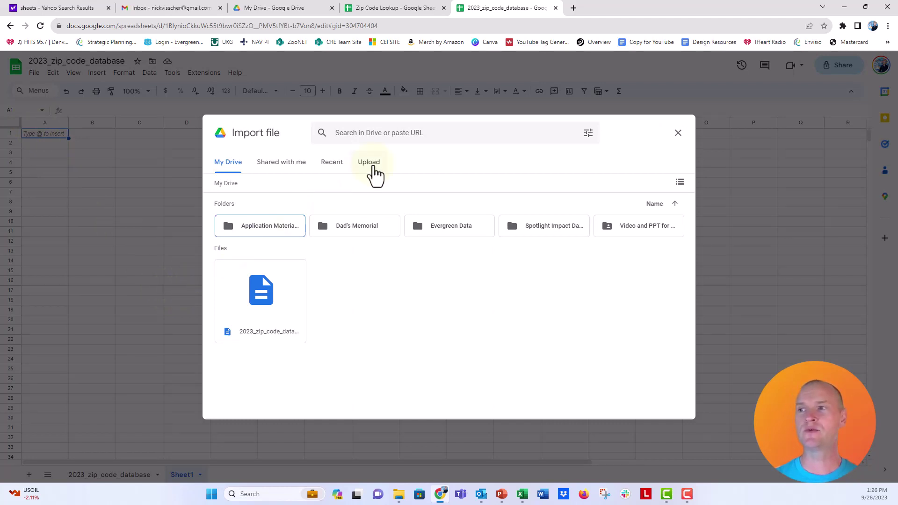
pyautogui.click(374, 173)
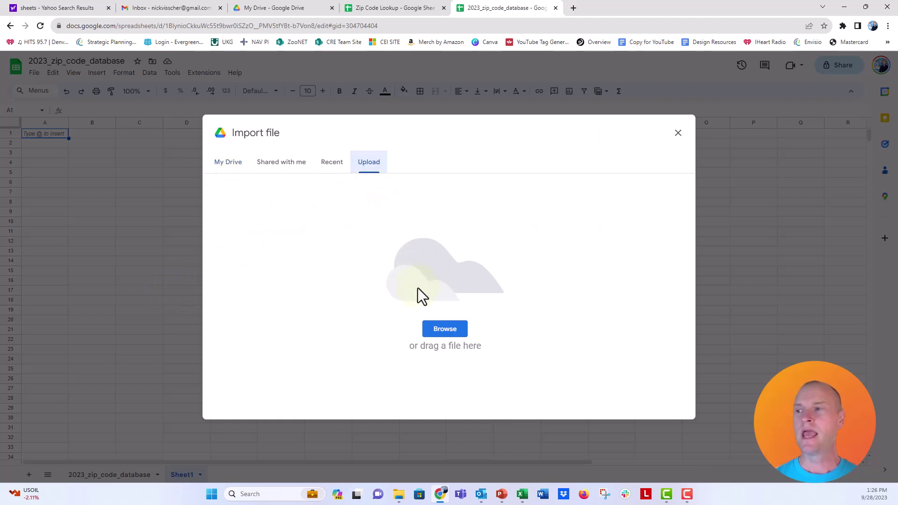
pyautogui.click(433, 330)
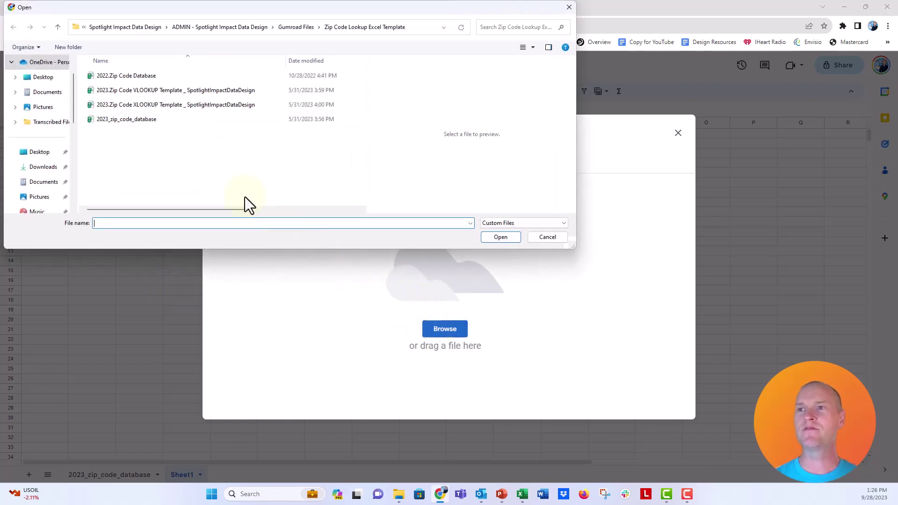
pyautogui.click(140, 123)
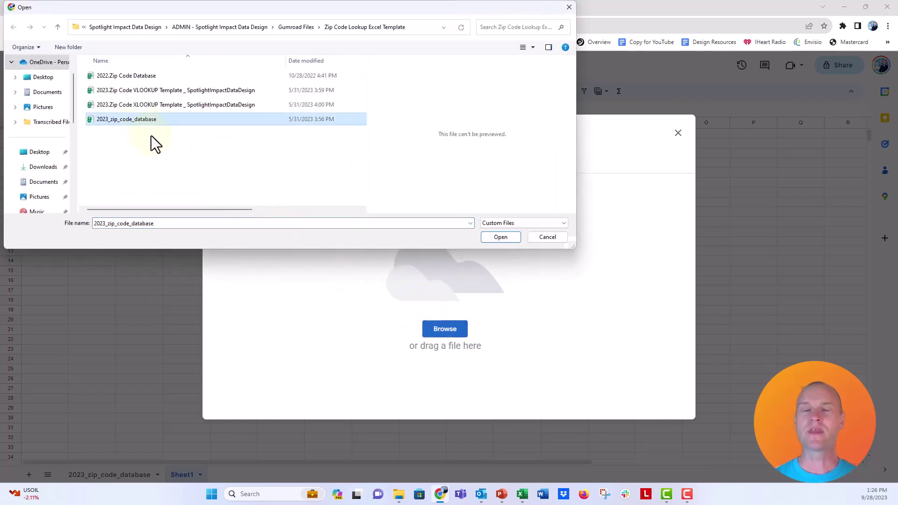
pyautogui.click(491, 238)
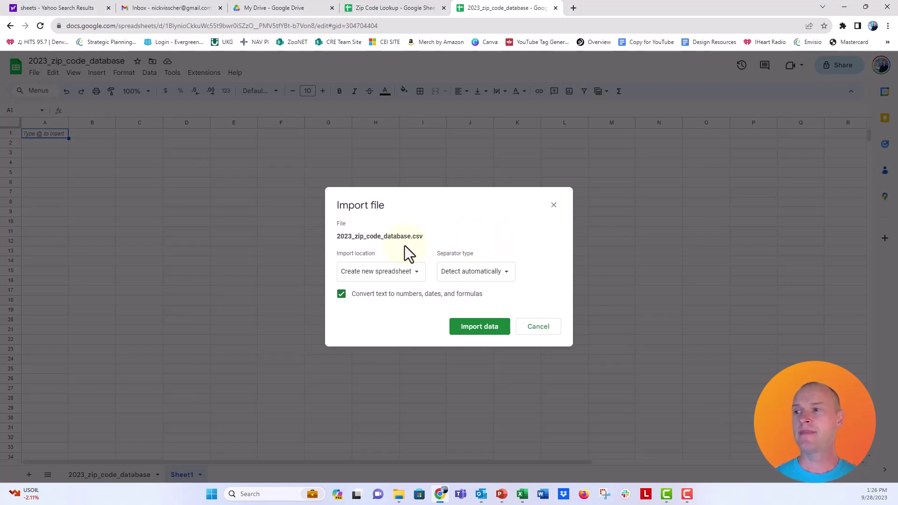
pyautogui.click(477, 330)
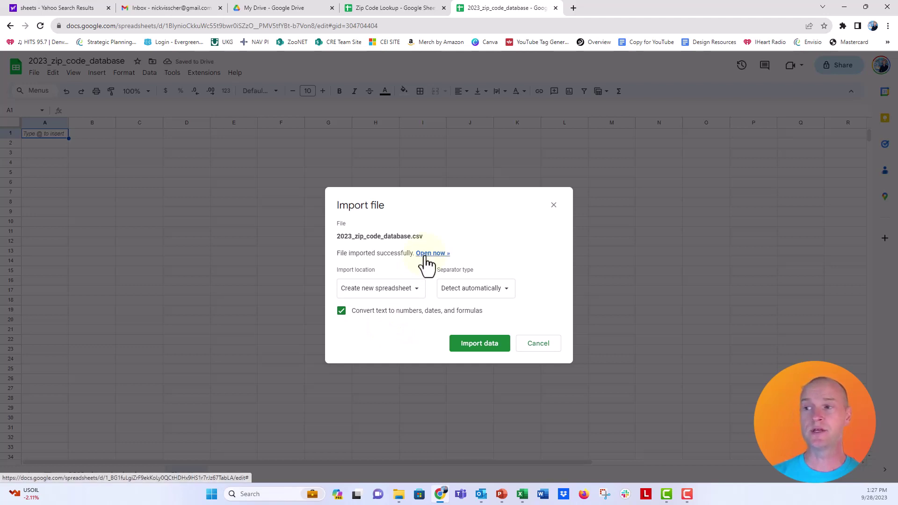
pyautogui.click(426, 254)
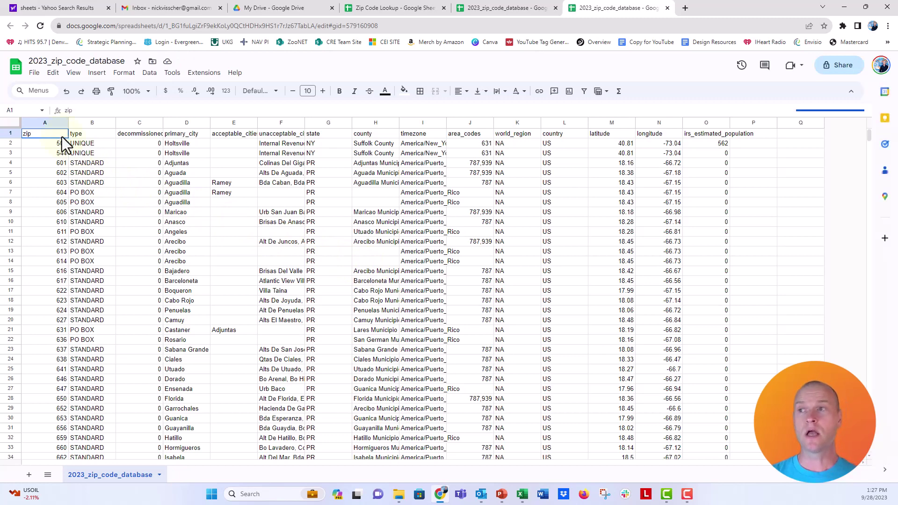
# Bold the database header row, then start Sheet1 with Zip Code and 49423, 98121, 80206.
pyautogui.moveTo(62, 135); pyautogui.dragTo(711, 132)
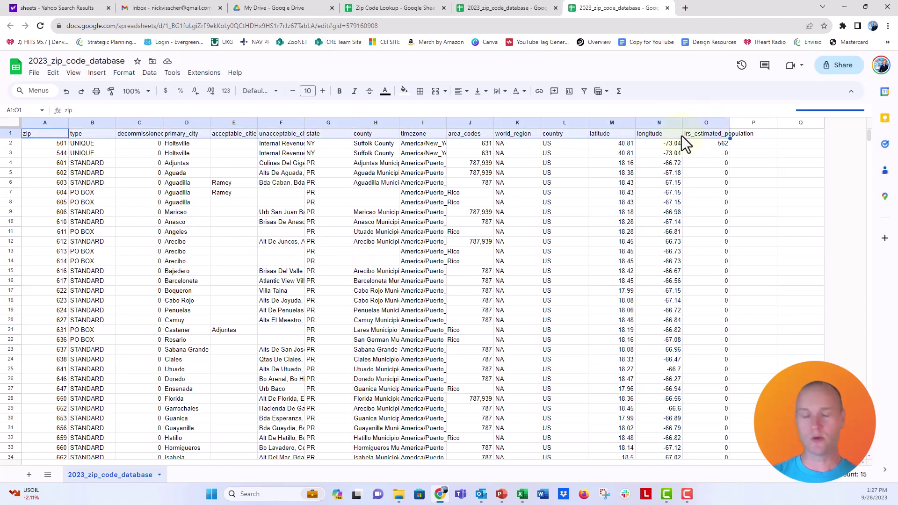
pyautogui.hotkey('ctrl', 'b')
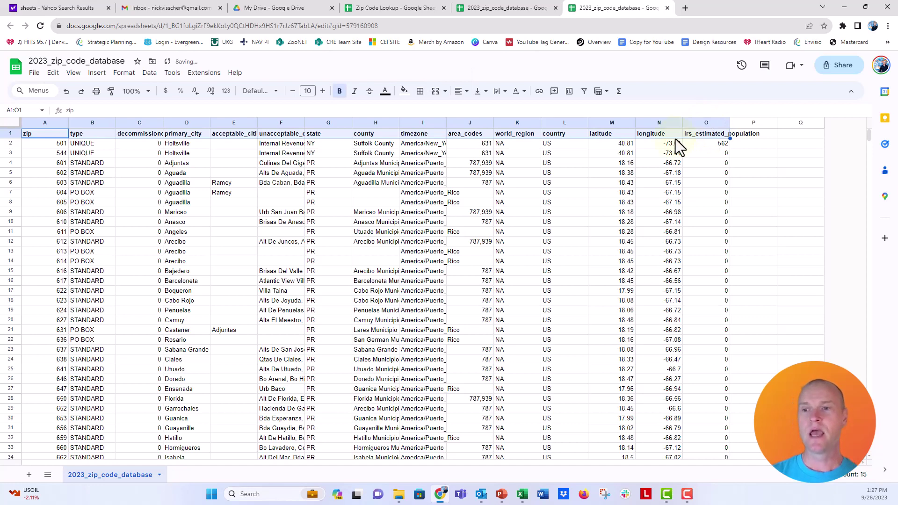
pyautogui.click(30, 477)
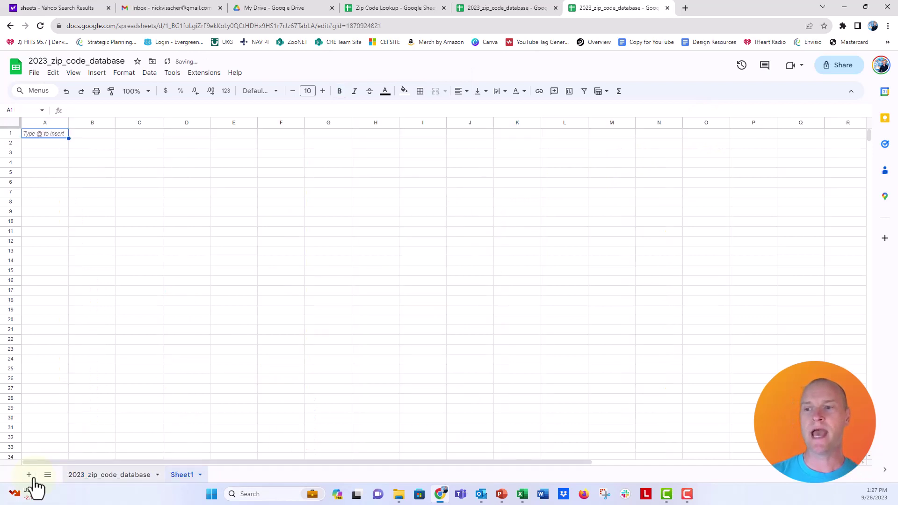
pyautogui.write('Zip Code')
pyautogui.press('Return')
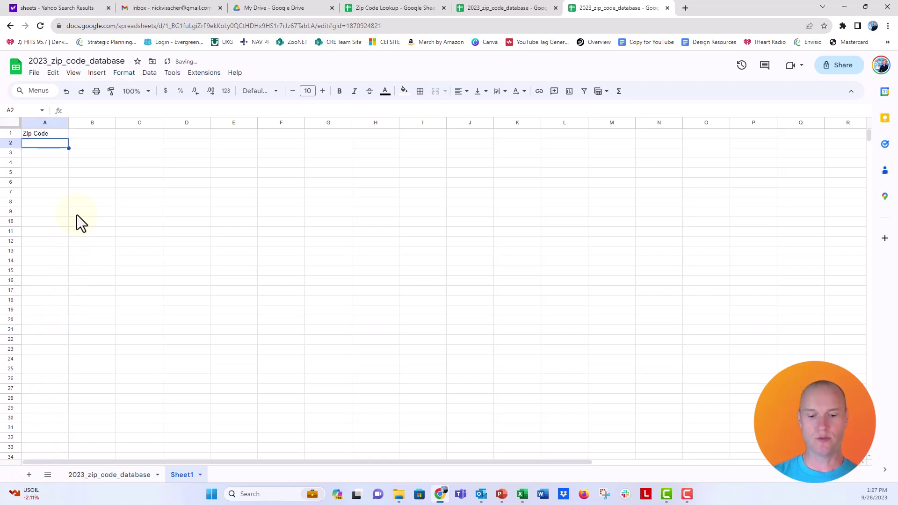
pyautogui.write('49423')
pyautogui.press('Return')
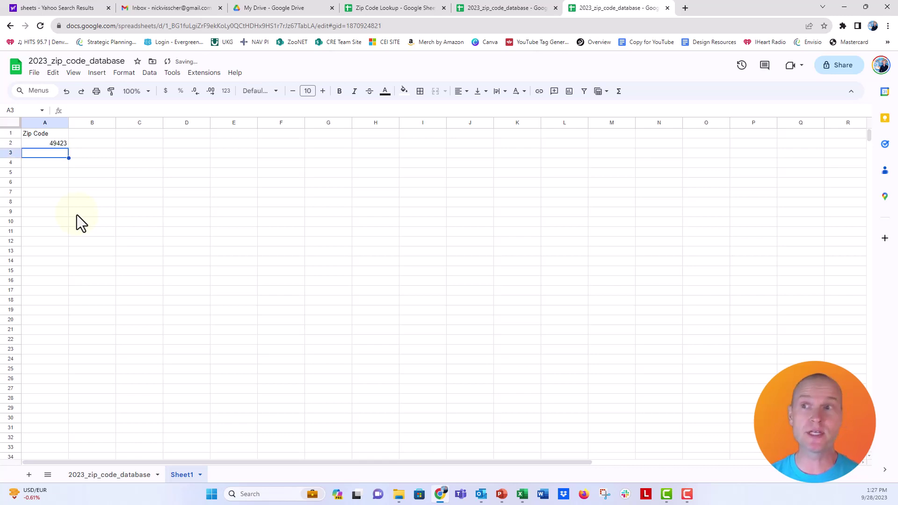
pyautogui.write('98')
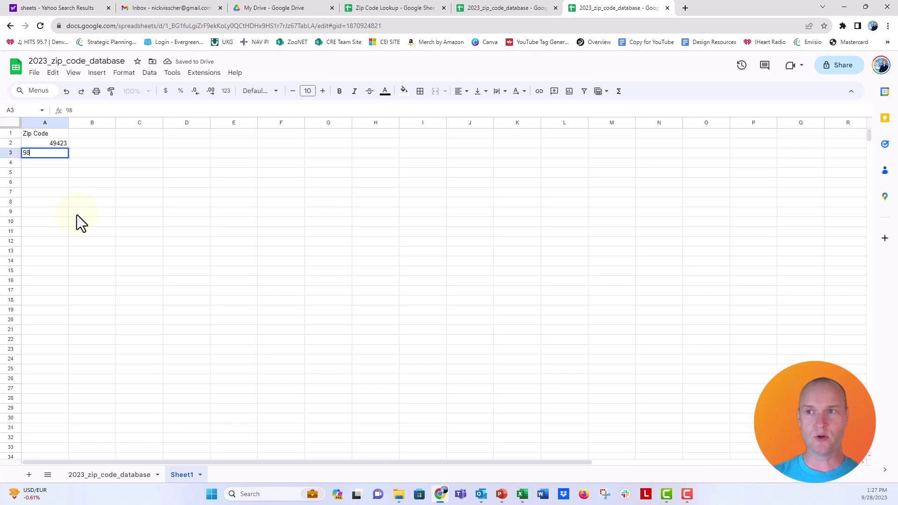
pyautogui.write('121')
pyautogui.press('Return')
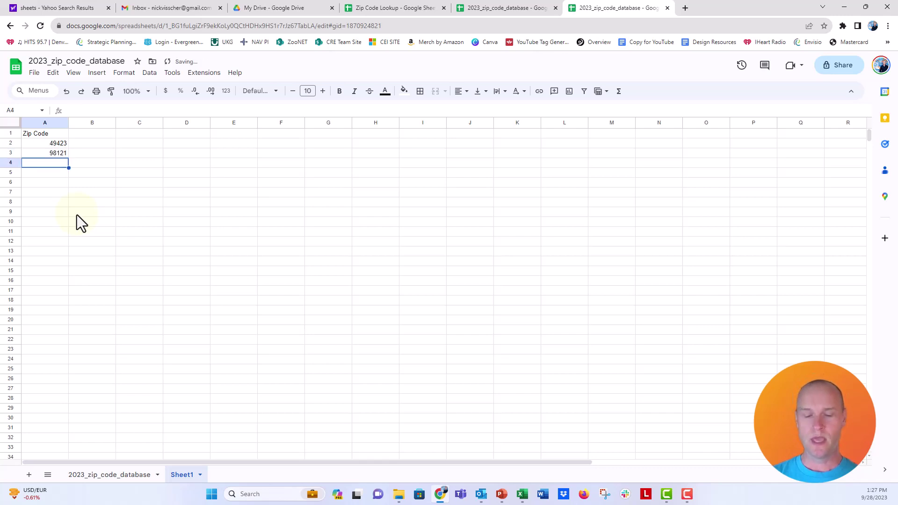
pyautogui.write('80206')
pyautogui.press('Return')
# Add City, County and State headers in cells B1 to D1.
pyautogui.click(92, 134)
pyautogui.write('City')
pyautogui.press('Tab')
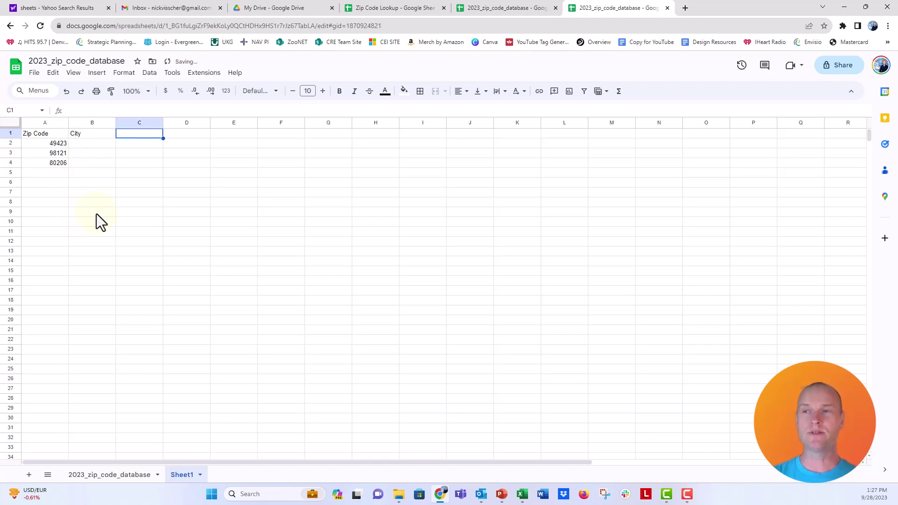
pyautogui.write('County')
pyautogui.press('Tab')
pyautogui.write('State')
pyautogui.press('Return')
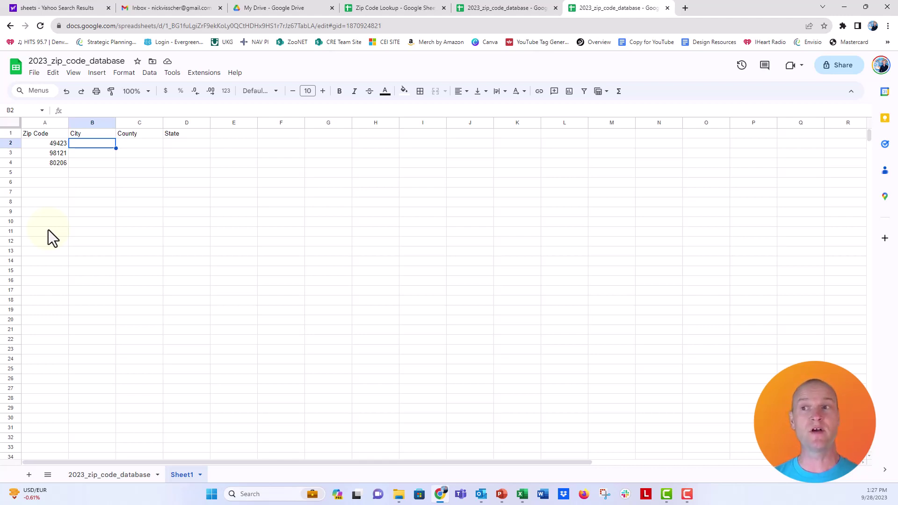
pyautogui.write('=')
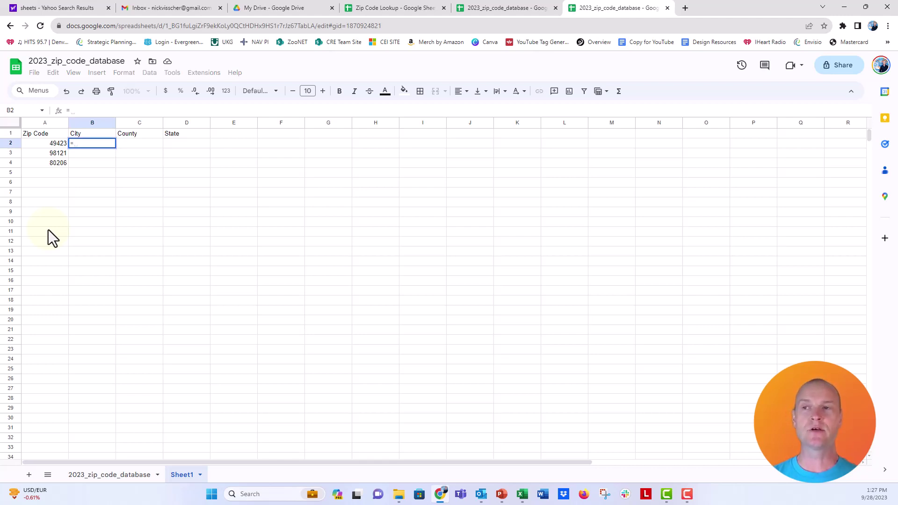
pyautogui.write('xloo')
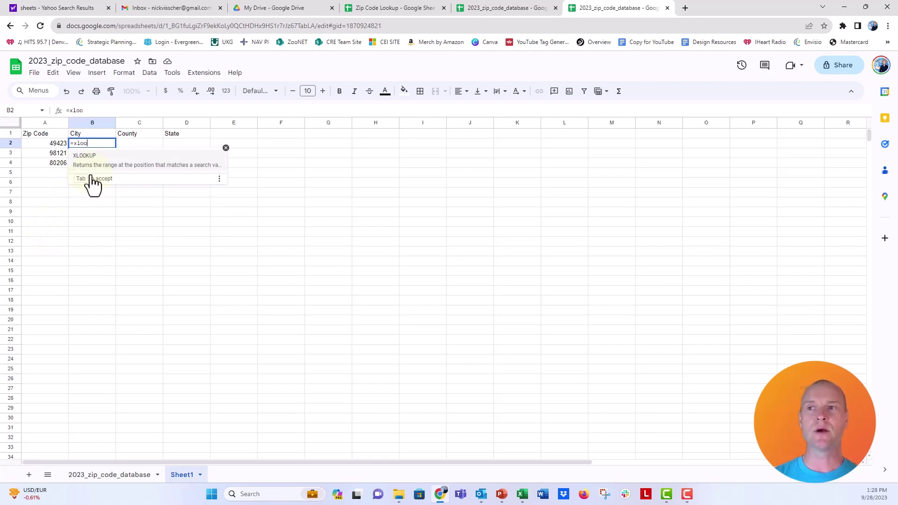
# Look up A2's city in B2 with XLOOKUP on database columns A and D, returning Holland.
pyautogui.click(102, 163)
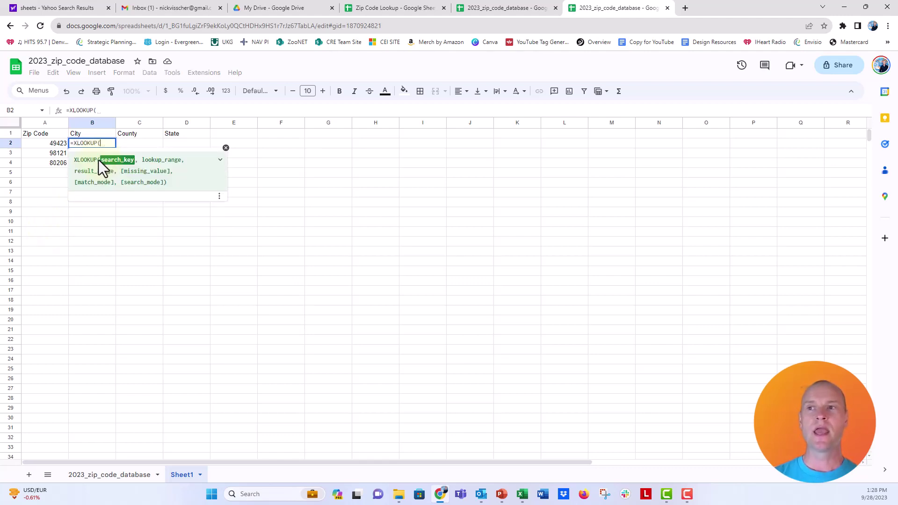
pyautogui.click(45, 144)
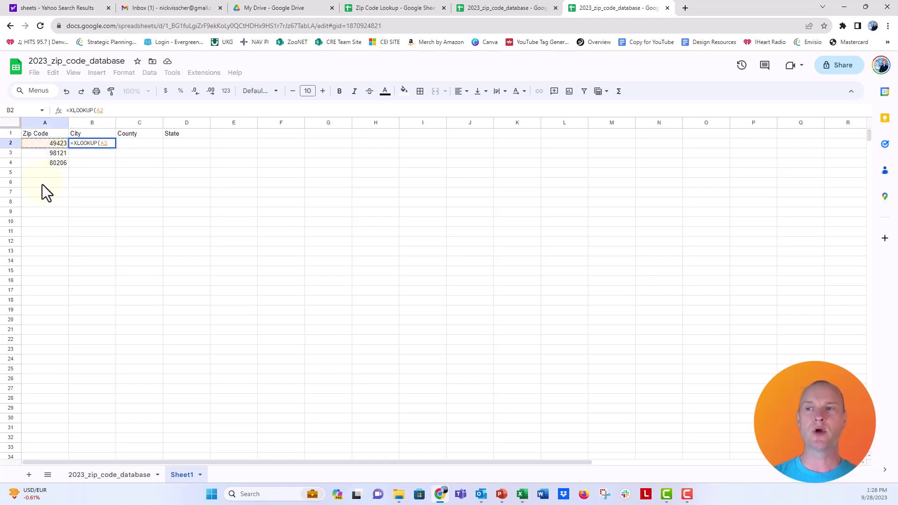
pyautogui.write(',')
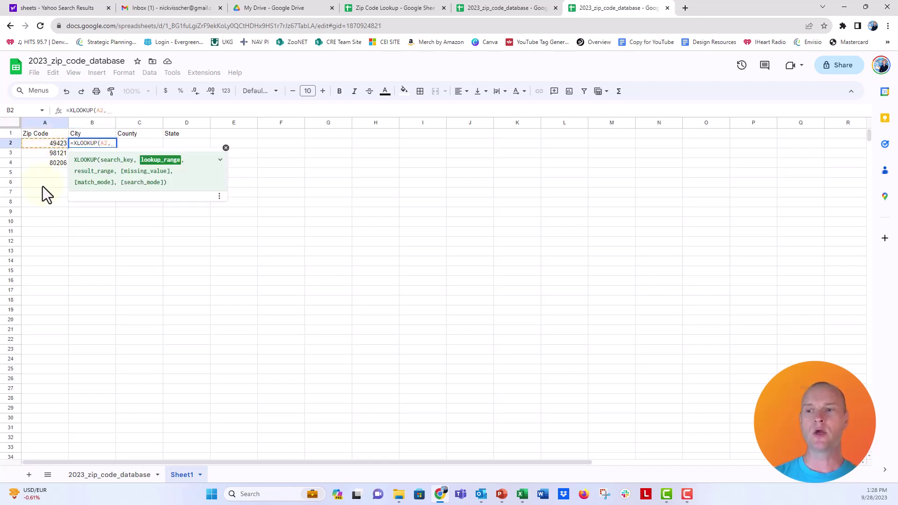
pyautogui.click(104, 475)
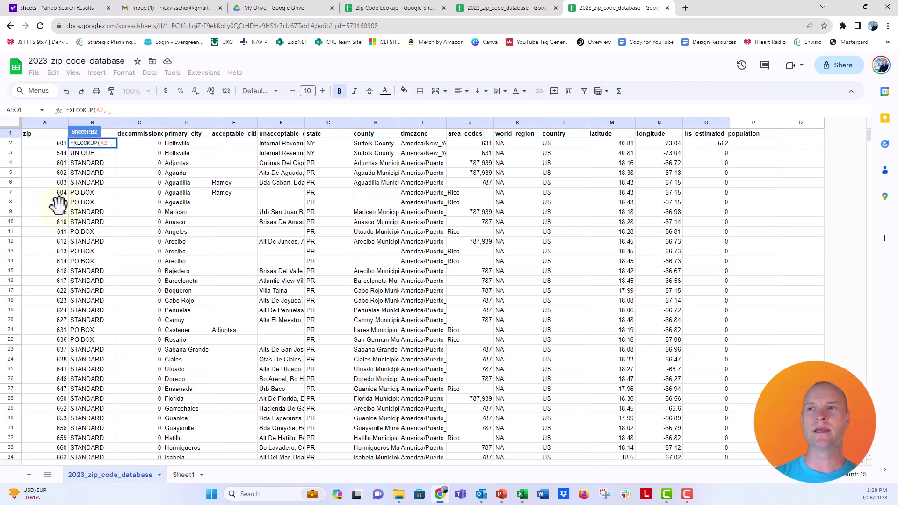
pyautogui.click(46, 126)
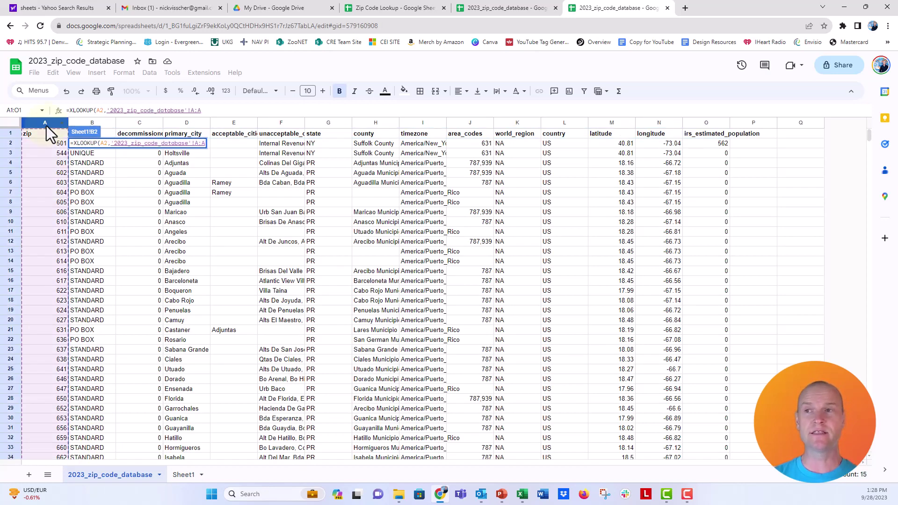
pyautogui.write(',')
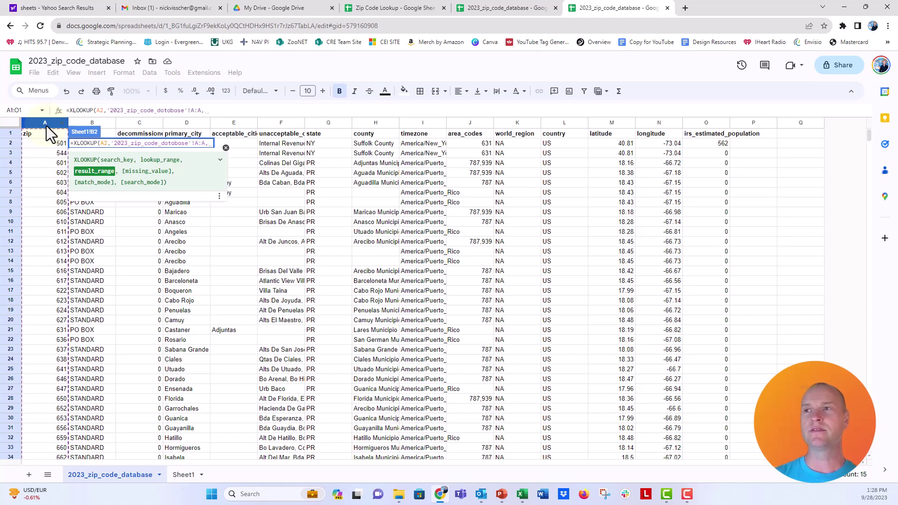
pyautogui.click(172, 122)
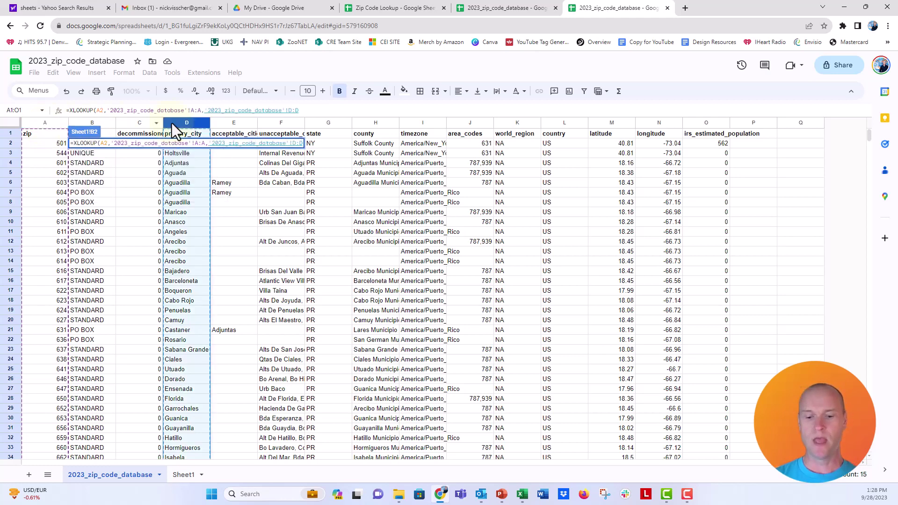
pyautogui.write(')')
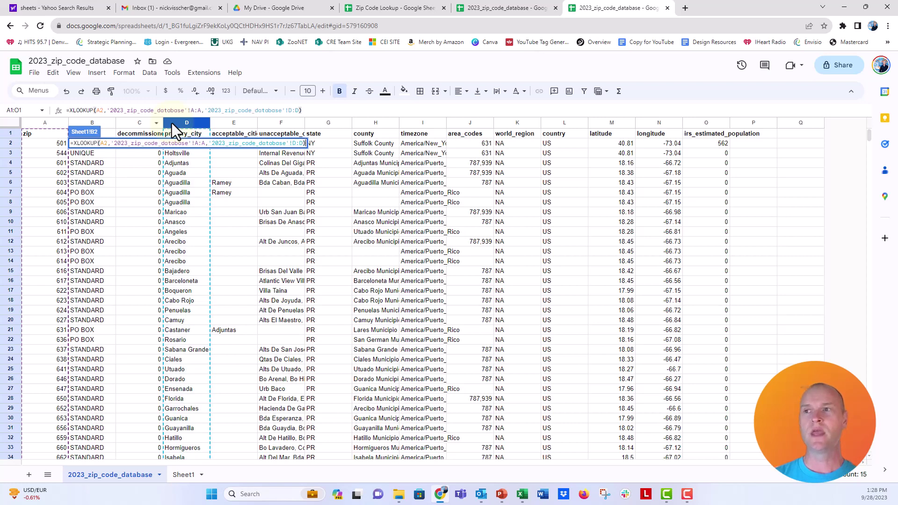
pyautogui.press('Return')
pyautogui.press('Up')
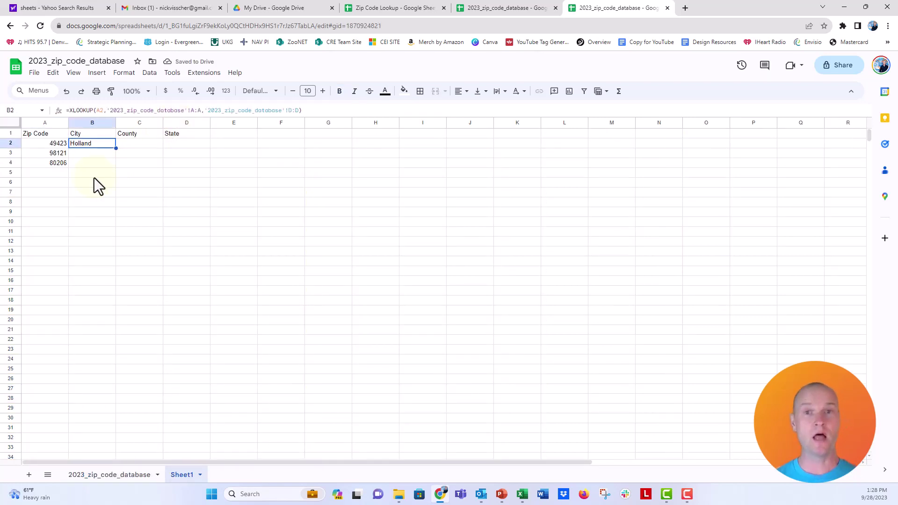
# Enter a county XLOOKUP in C2 using A2 and the database's column H.
pyautogui.click(120, 147)
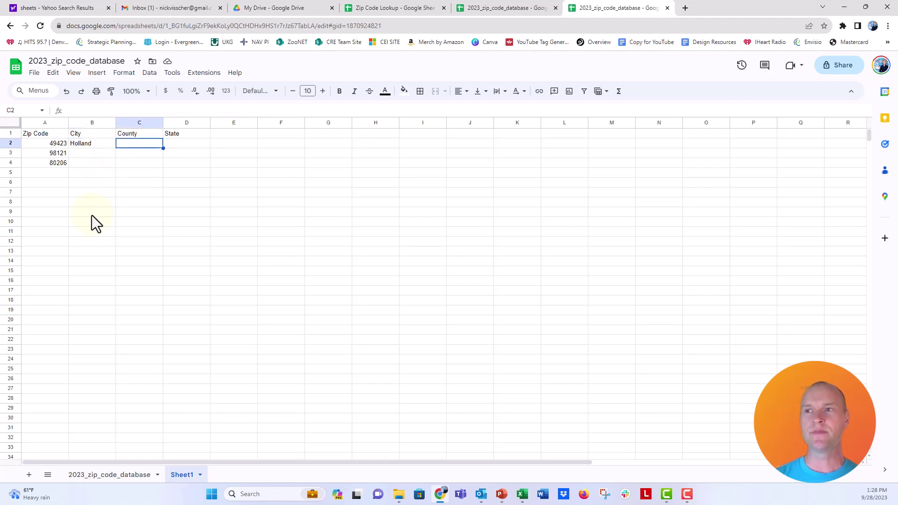
pyautogui.write('=xlookup(')
pyautogui.click(39, 143)
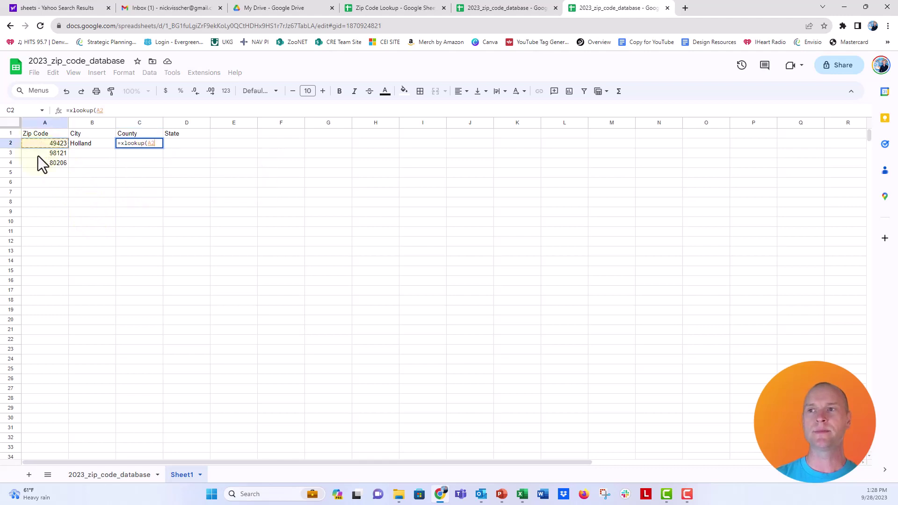
pyautogui.write(',')
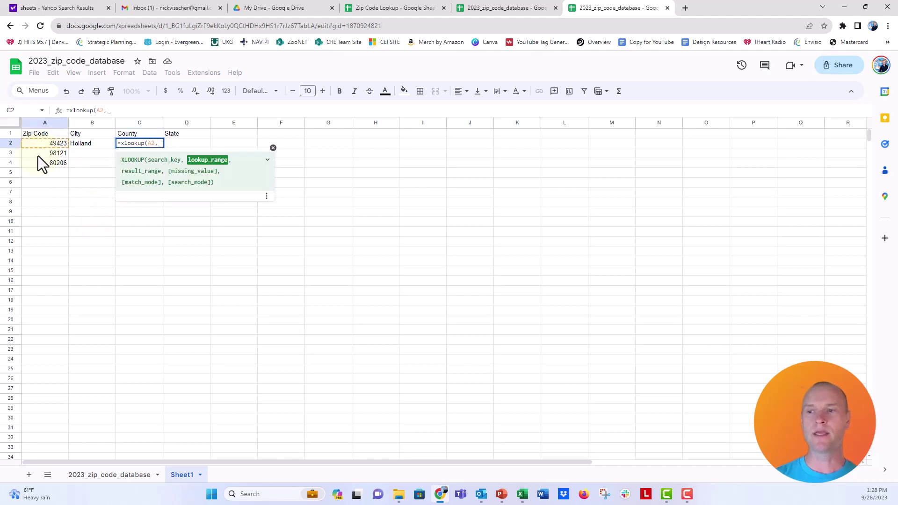
pyautogui.click(97, 476)
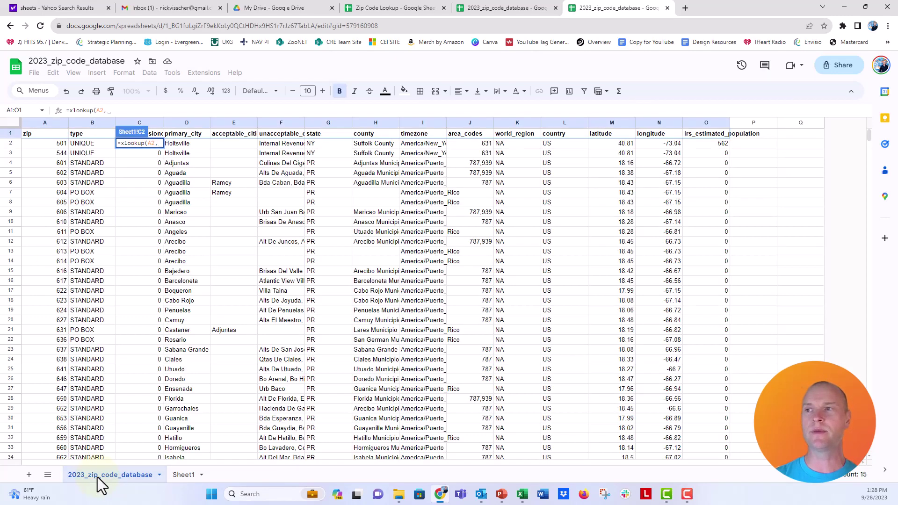
pyautogui.click(361, 124)
pyautogui.write("'2023_zip_code_database'!H:H)")
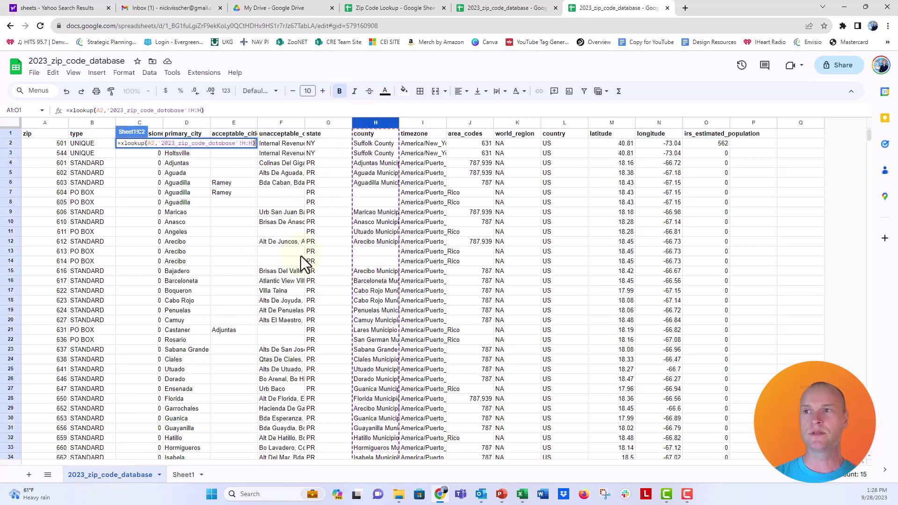
pyautogui.press('Return')
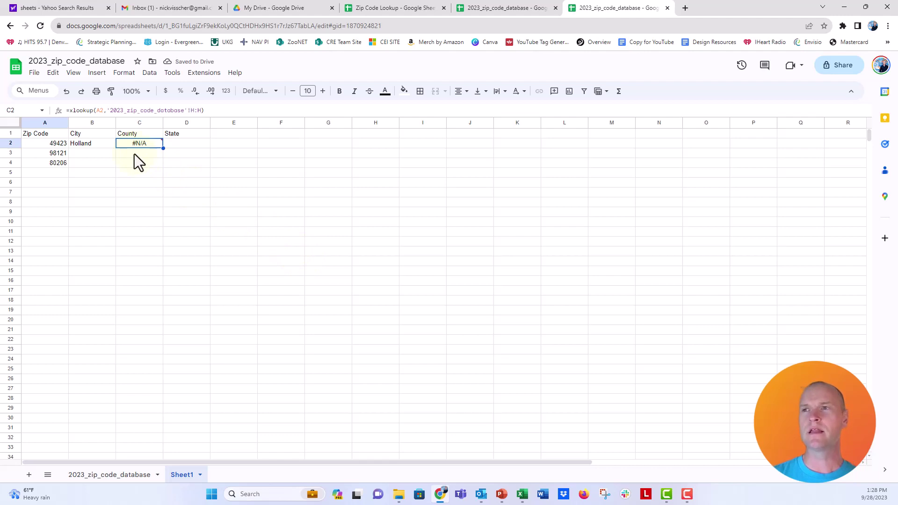
# Fix the #N/A by using lookup range A:A and result range H:H, returning Ottawa County.
pyautogui.click(200, 110)
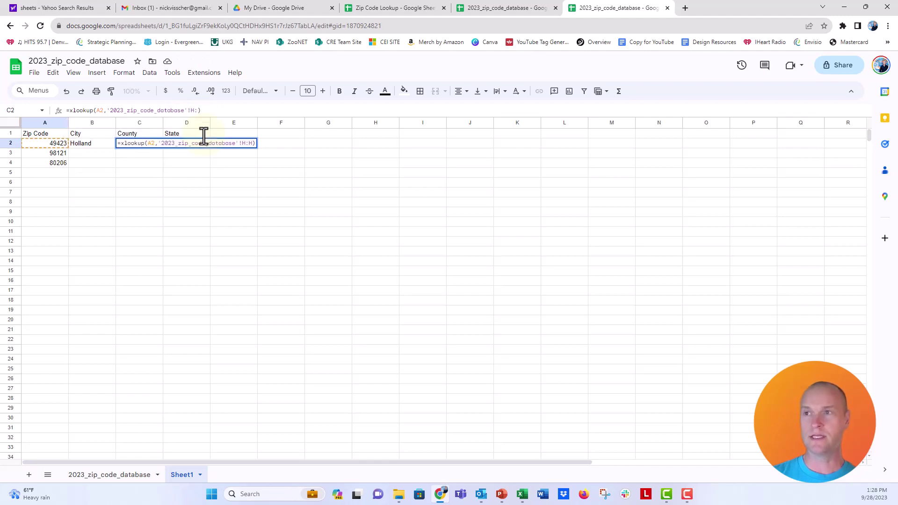
pyautogui.press('BackSpace')
pyautogui.press('BackSpace')
pyautogui.press('BackSpace')
pyautogui.press('BackSpace')
pyautogui.press('BackSpace')
pyautogui.press('BackSpace')
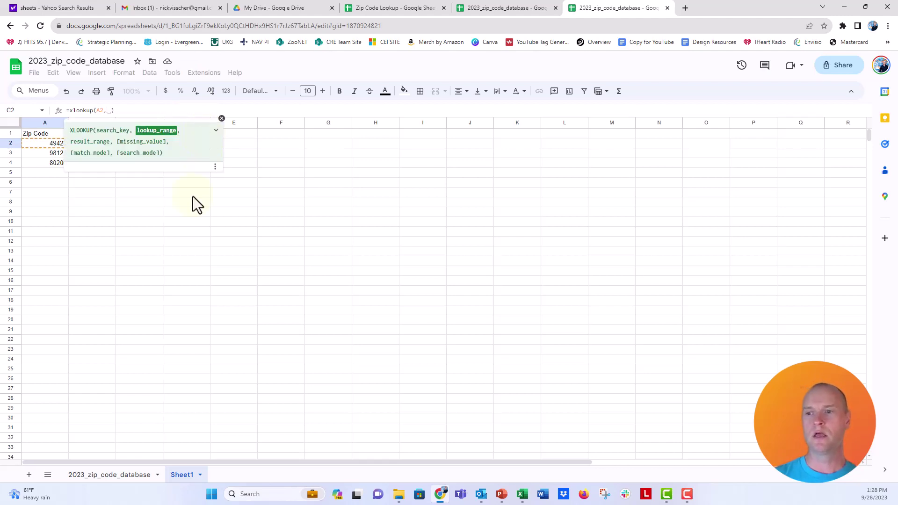
pyautogui.click(141, 474)
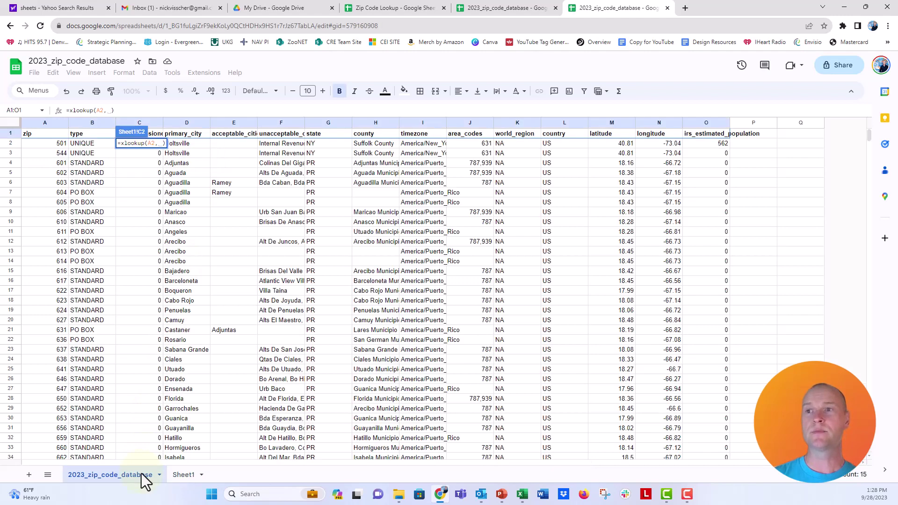
pyautogui.click(36, 125)
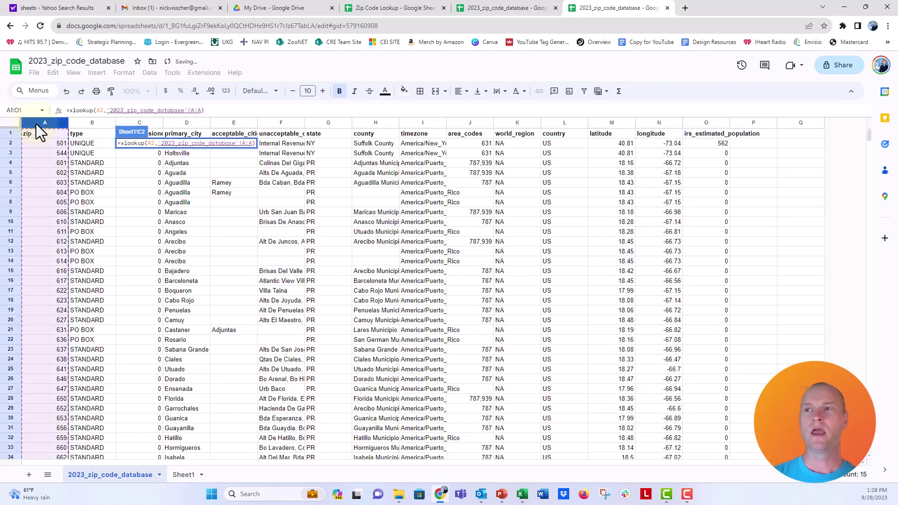
pyautogui.write(',')
pyautogui.click(364, 124)
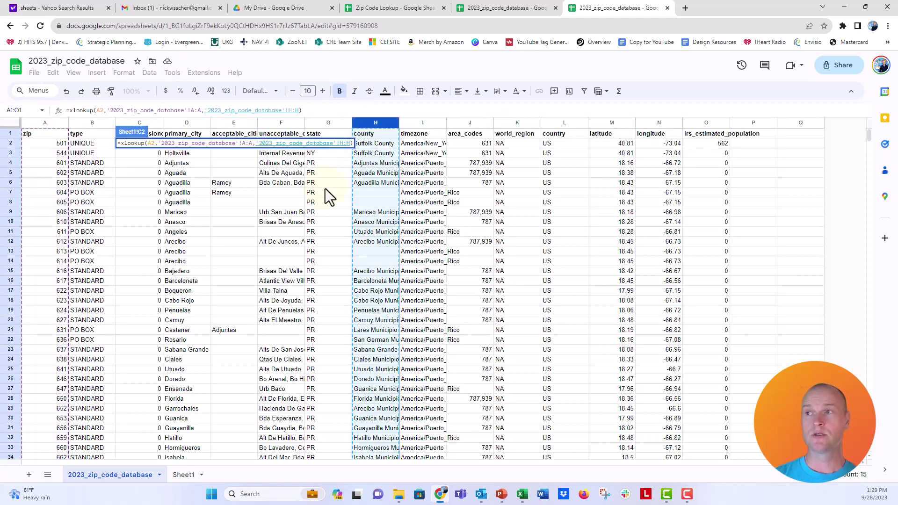
pyautogui.press('Return')
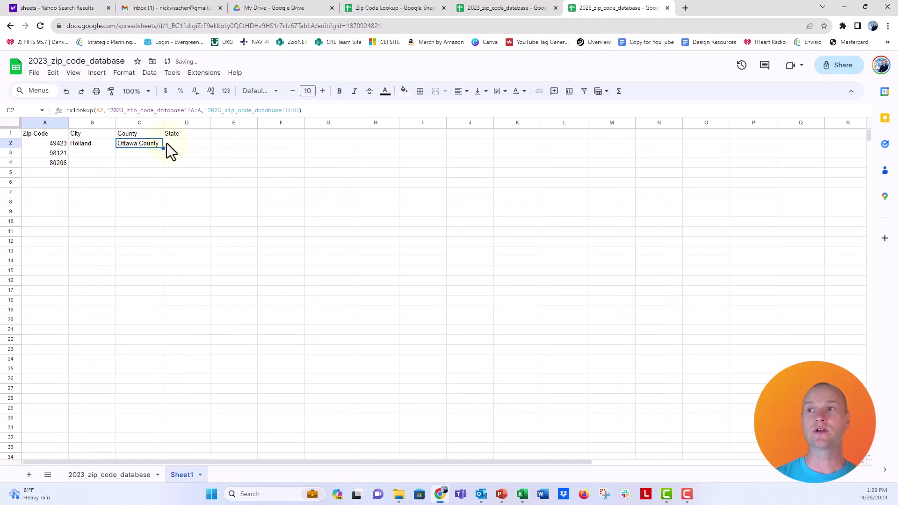
# Look up A2's state in D2 with XLOOKUP on database columns A and G, returning MI.
pyautogui.click(166, 145)
pyautogui.write('=xlookup')
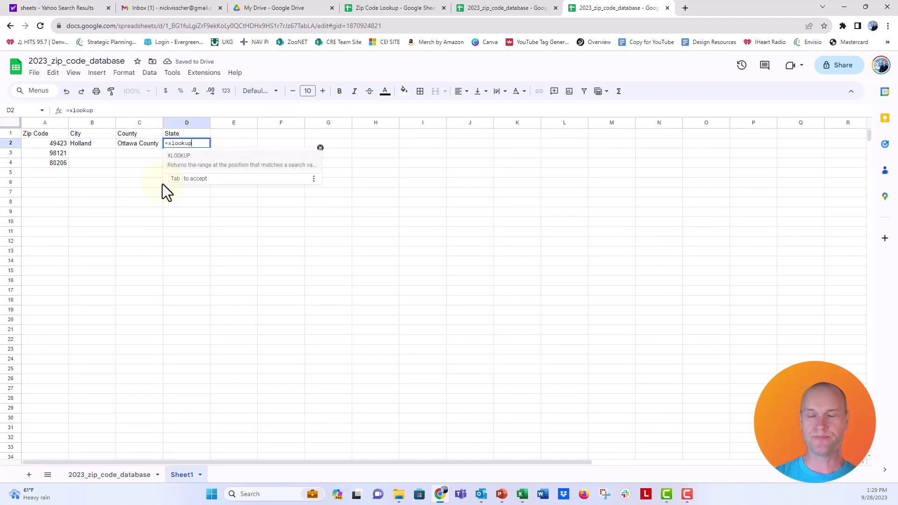
pyautogui.write('(')
pyautogui.click(56, 144)
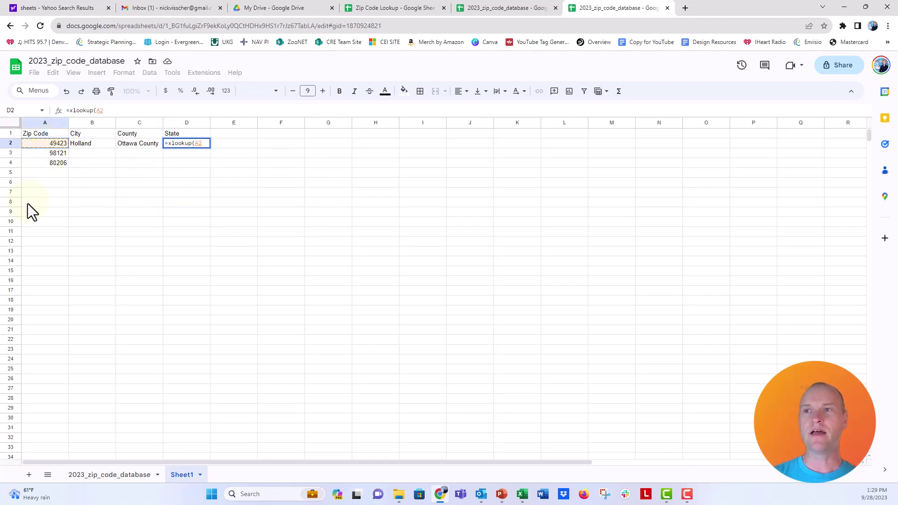
pyautogui.write(',')
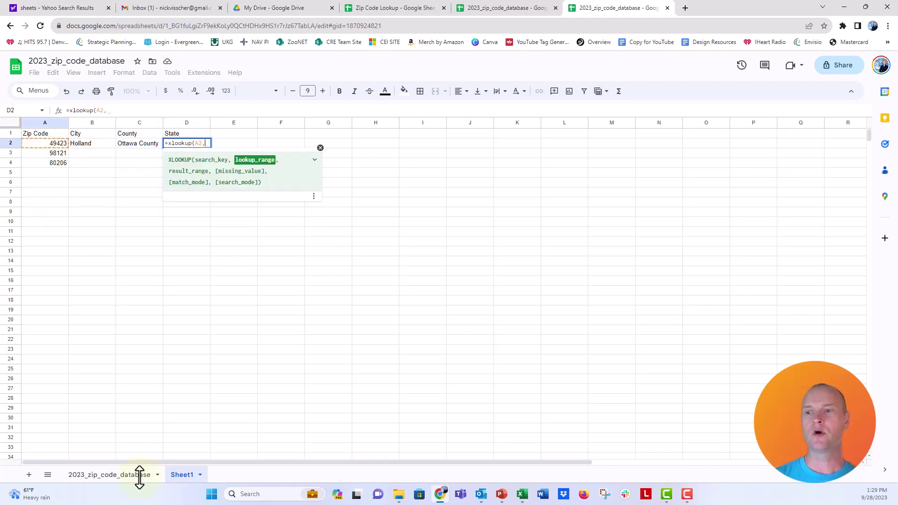
pyautogui.click(140, 476)
pyautogui.click(40, 123)
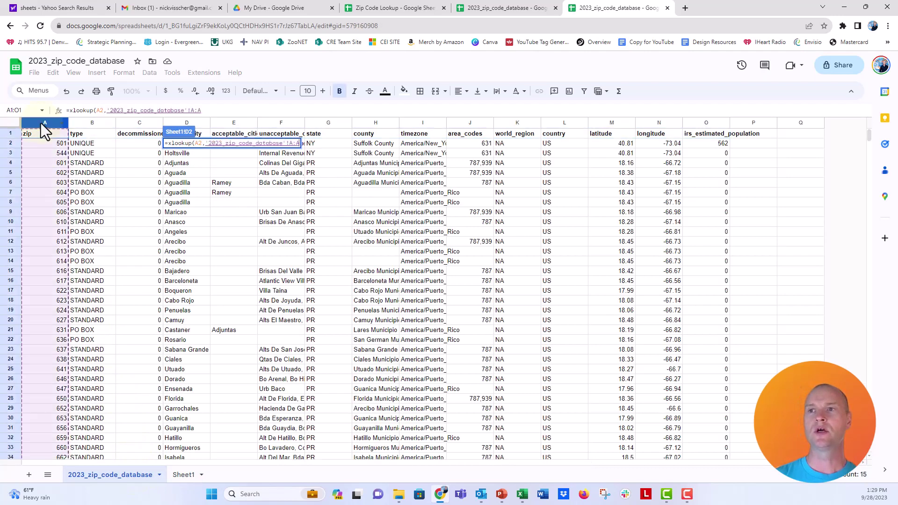
pyautogui.write(',')
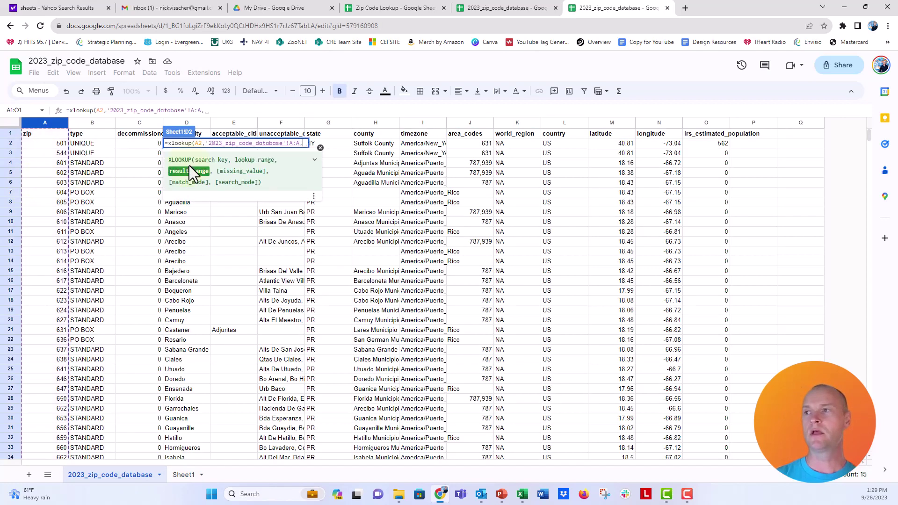
pyautogui.click(336, 124)
pyautogui.write(')')
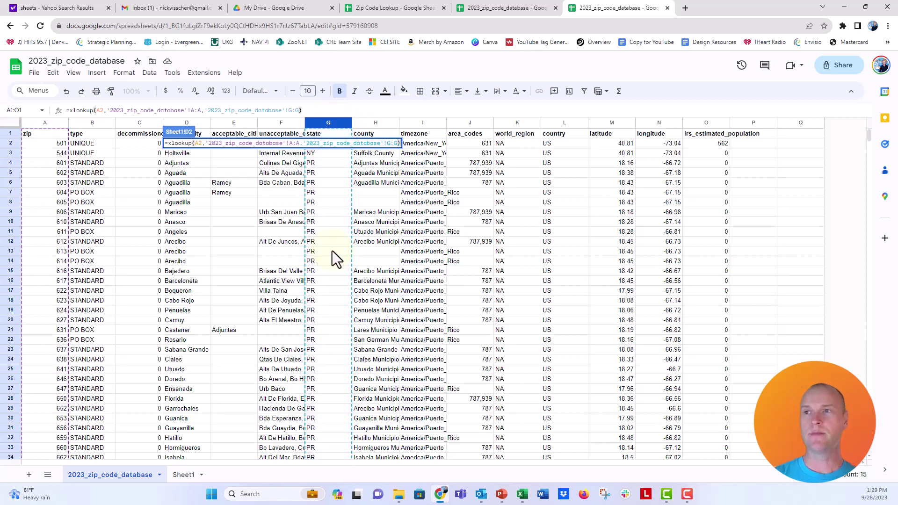
pyautogui.press('Return')
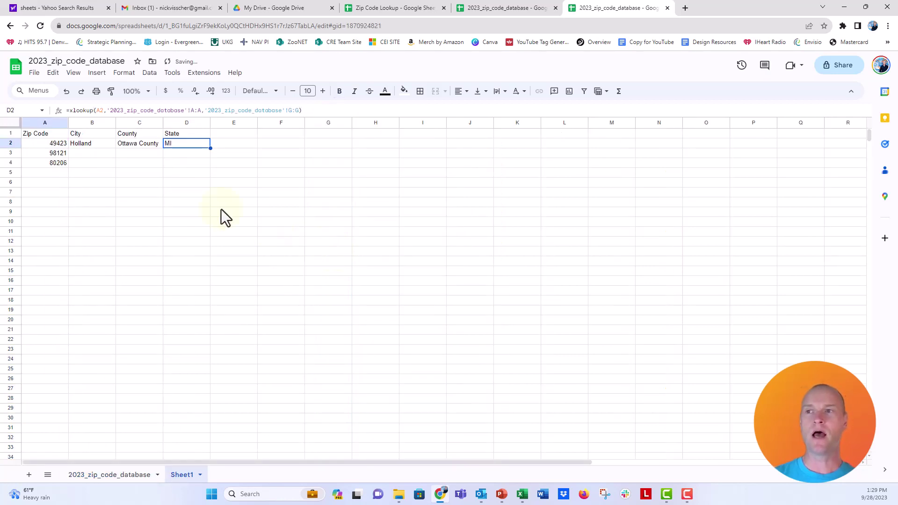
pyautogui.click(86, 158)
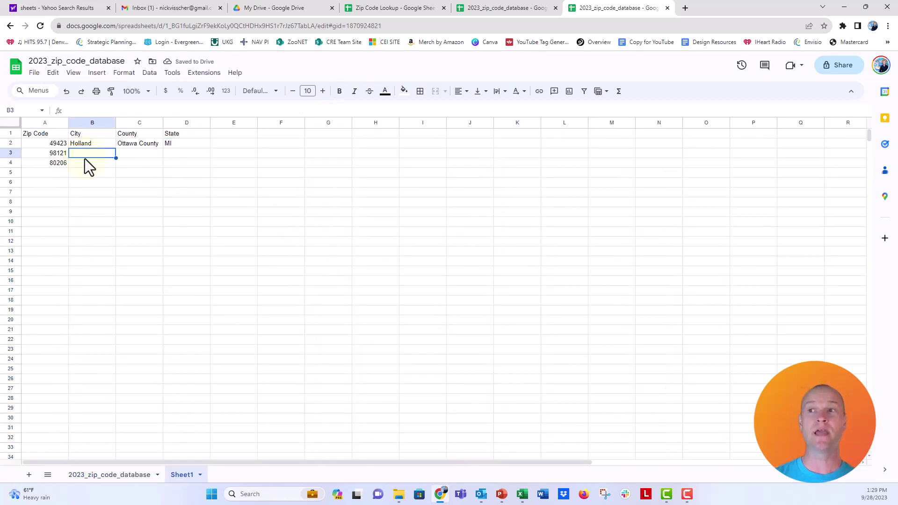
# Fill the B2:D2 lookup formulas down to row 4, adding the Seattle and Denver results.
pyautogui.moveTo(104, 144); pyautogui.dragTo(184, 144)
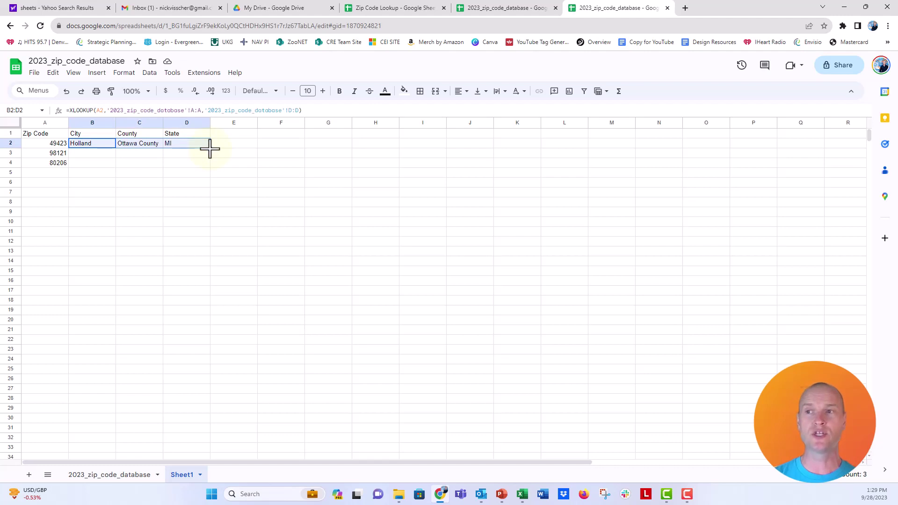
pyautogui.moveTo(209, 149); pyautogui.dragTo(208, 166)
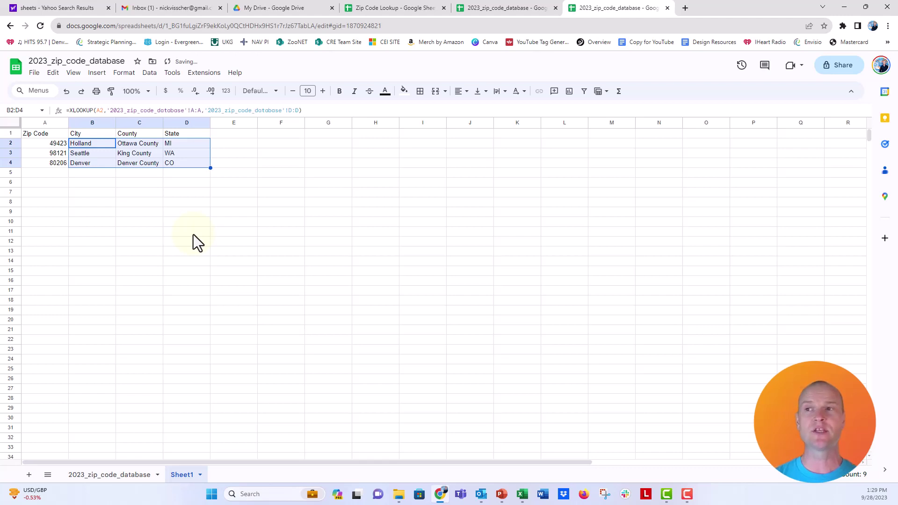
pyautogui.click(102, 156)
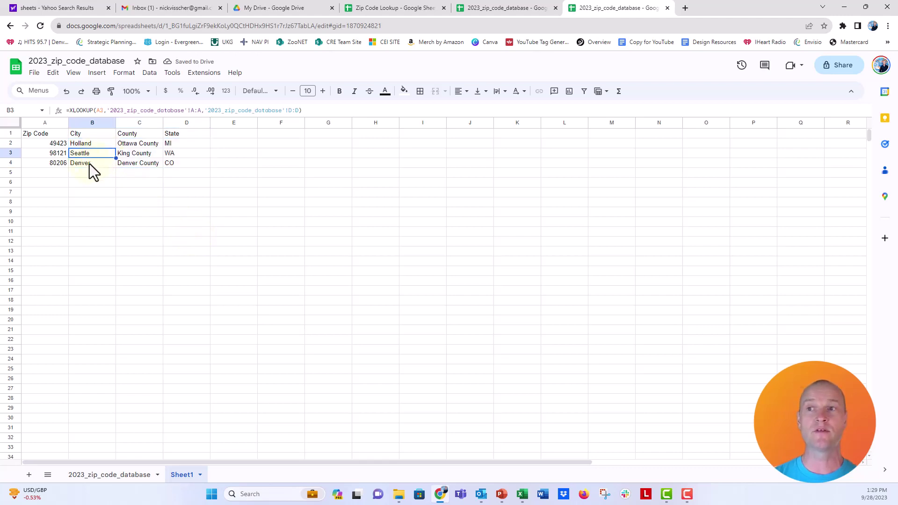
pyautogui.click(89, 164)
pyautogui.click(92, 156)
pyautogui.click(37, 156)
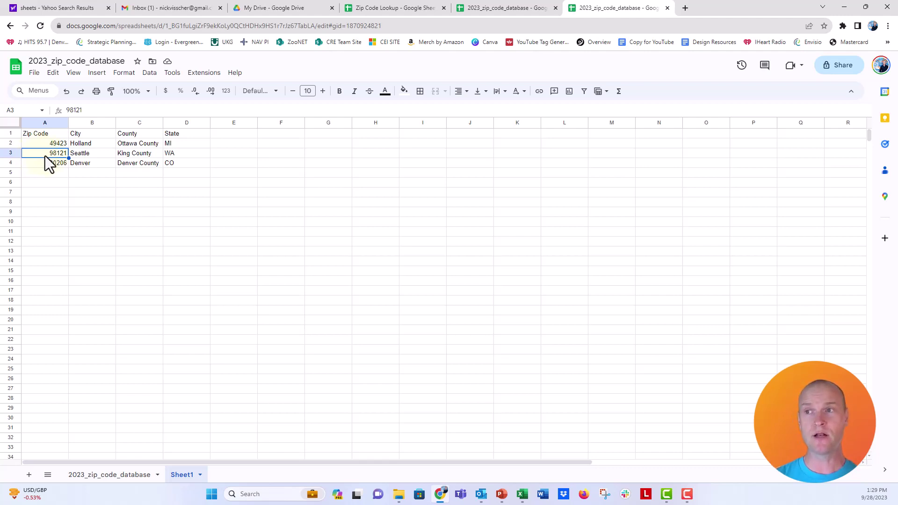
pyautogui.click(108, 163)
pyautogui.click(127, 167)
pyautogui.click(173, 166)
pyautogui.click(94, 258)
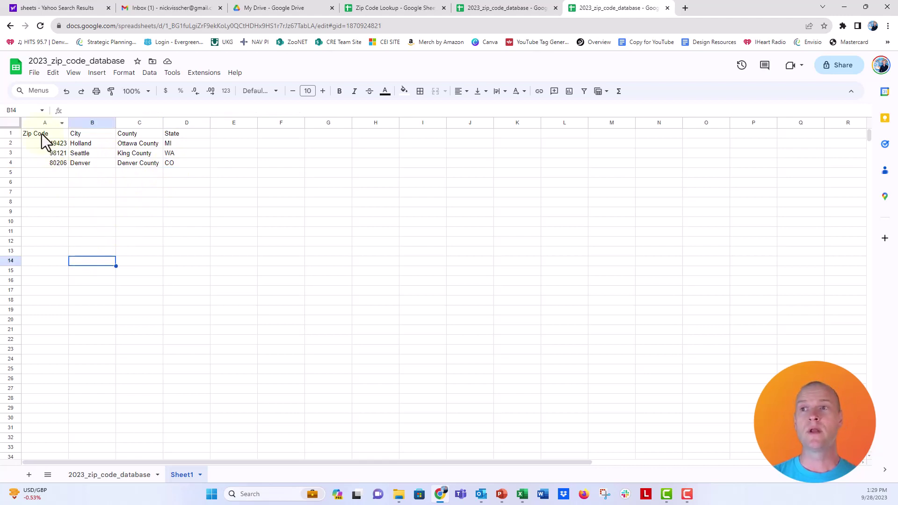
# Insert a pivot table on a new sheet from Sheet1 columns A:D.
pyautogui.moveTo(41, 134)
pyautogui.mouseDown()
pyautogui.moveTo(172, 139)
pyautogui.moveTo(179, 165)
pyautogui.mouseUp()
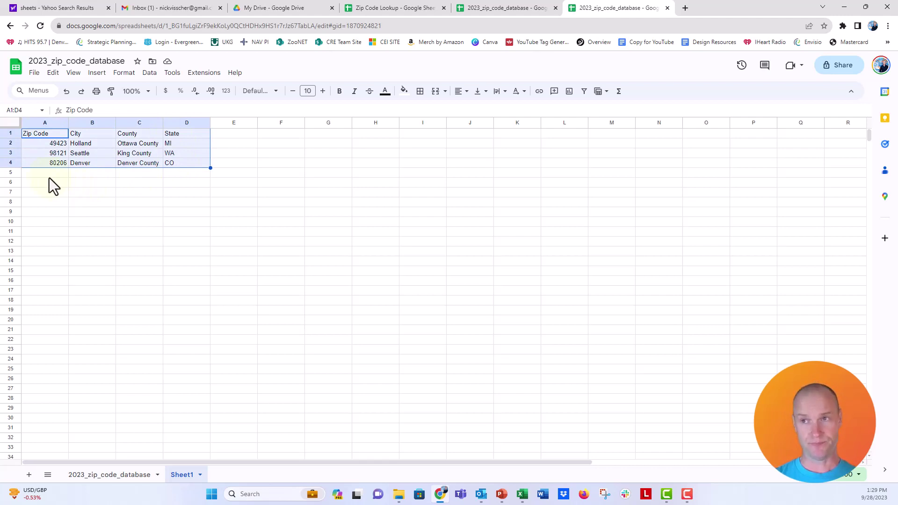
pyautogui.moveTo(44, 122); pyautogui.dragTo(193, 125)
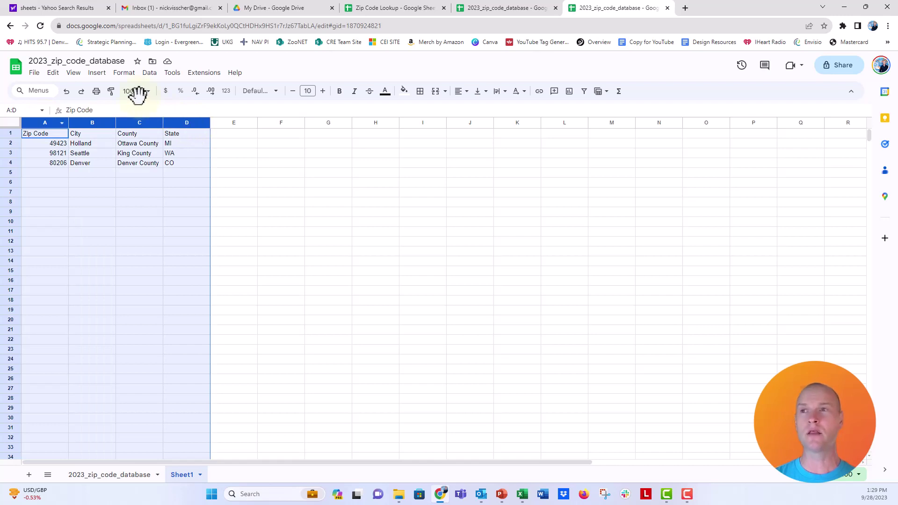
pyautogui.click(93, 75)
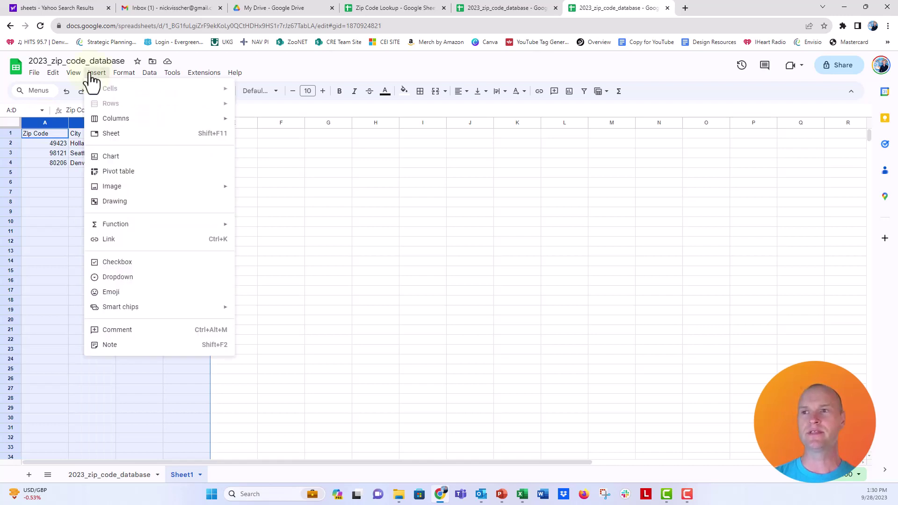
pyautogui.click(148, 181)
pyautogui.click(148, 181)
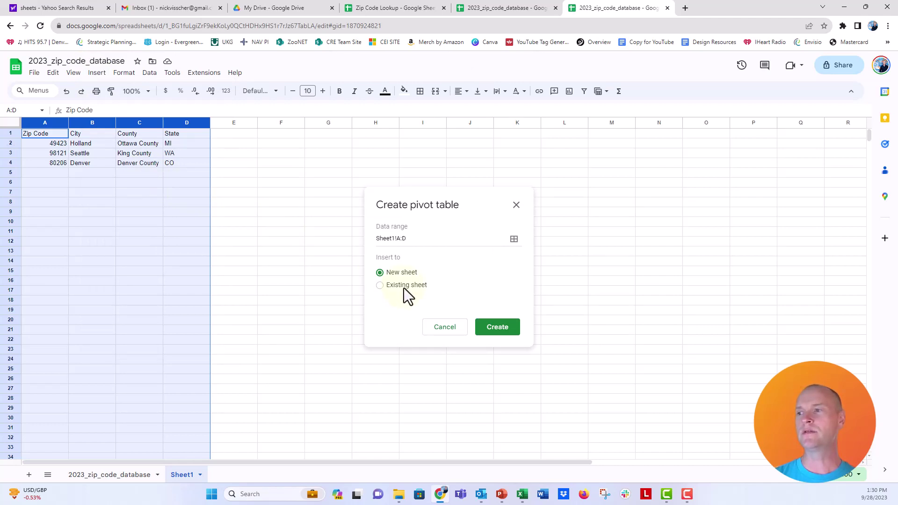
pyautogui.click(498, 327)
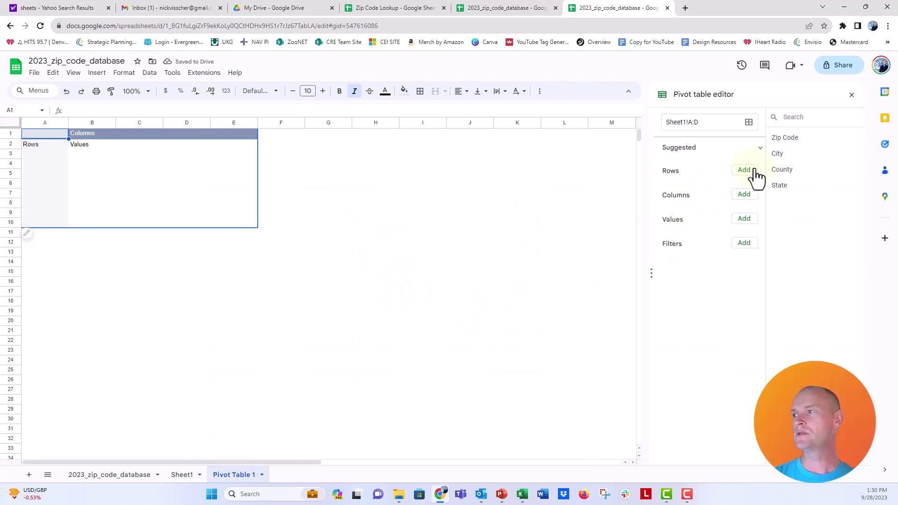
# Add Zip Code as a pivot value summarized by COUNT, showing 3.
pyautogui.click(745, 219)
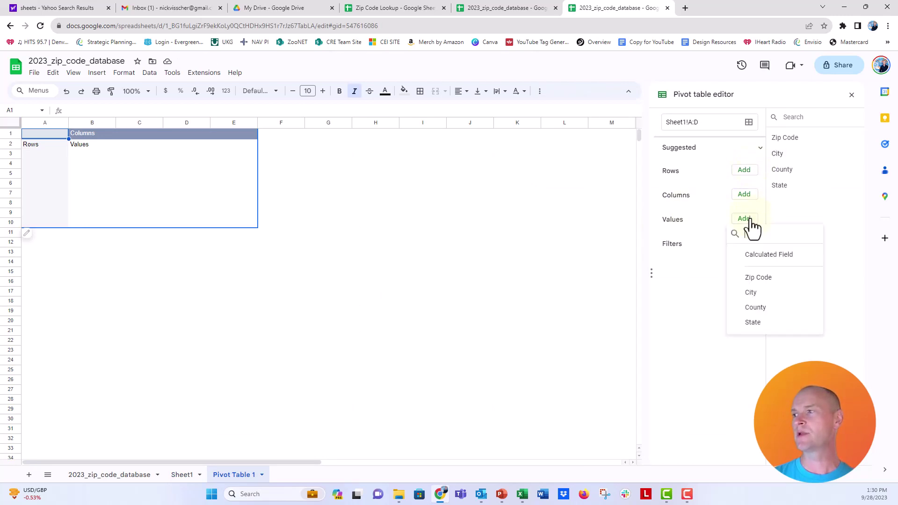
pyautogui.click(739, 277)
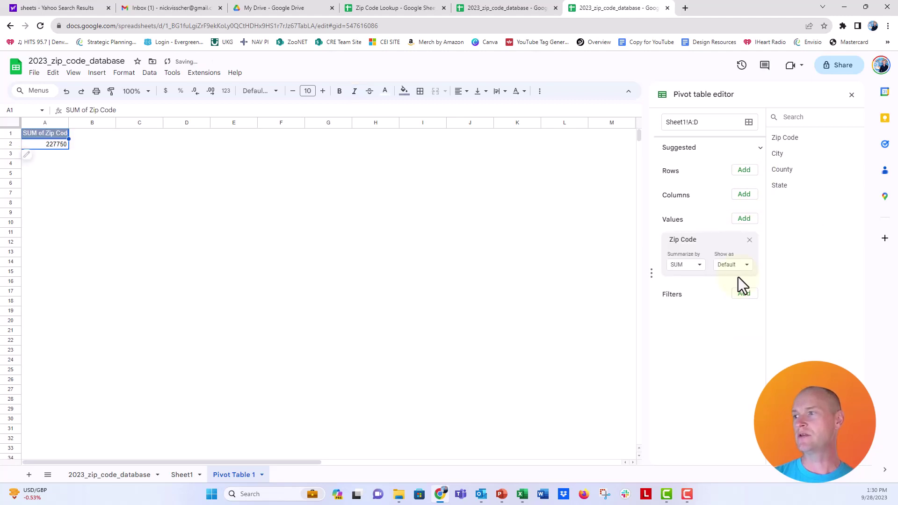
pyautogui.click(694, 268)
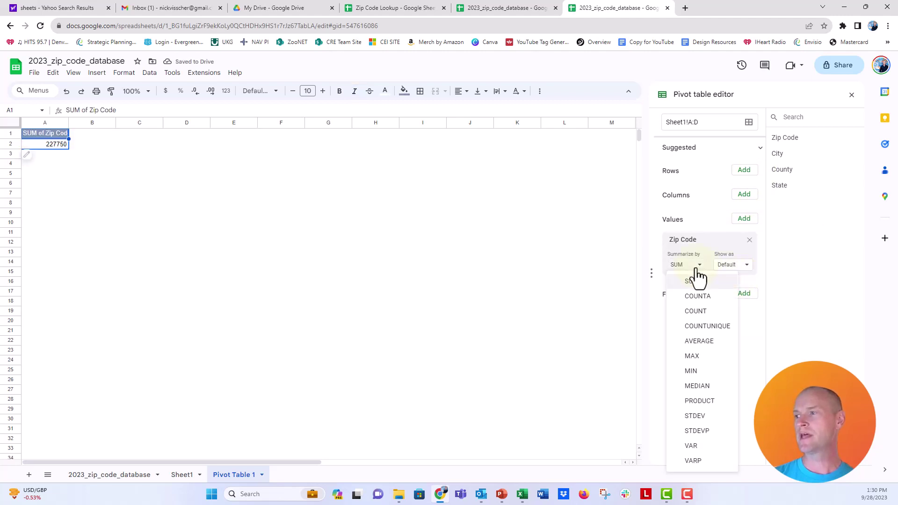
pyautogui.click(688, 311)
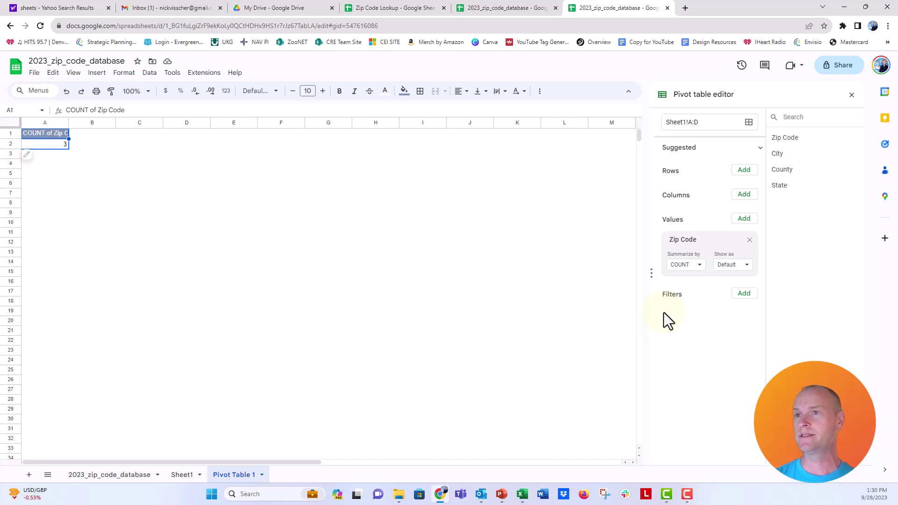
# Group pivot rows by City, listing Denver, Holland and Seattle with 1 each.
pyautogui.click(744, 173)
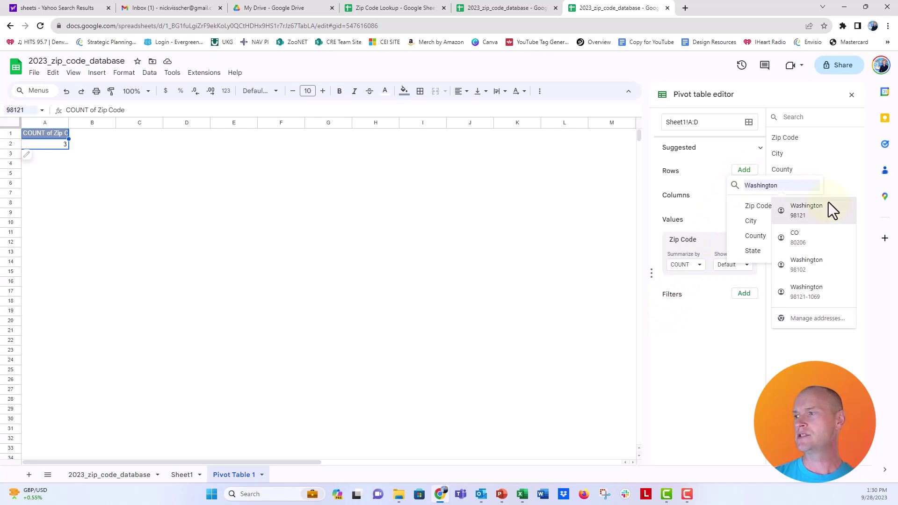
pyautogui.click(757, 221)
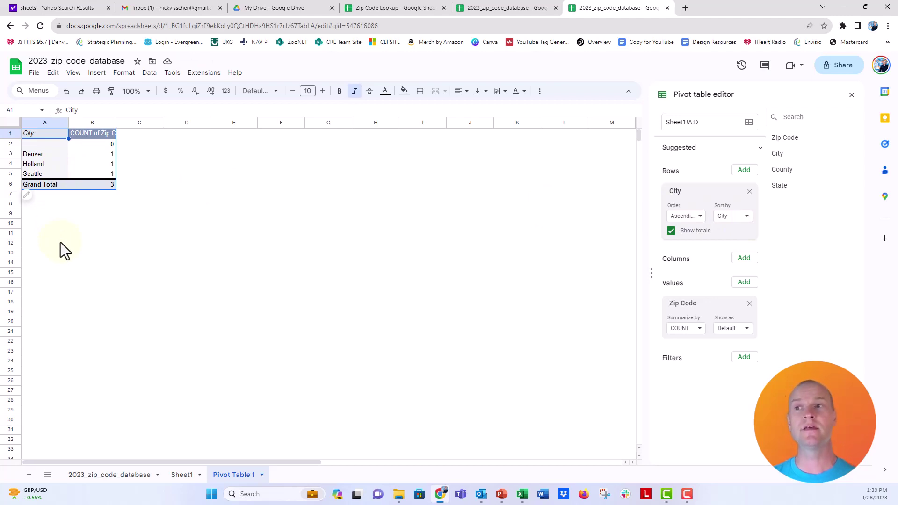
pyautogui.click(92, 157)
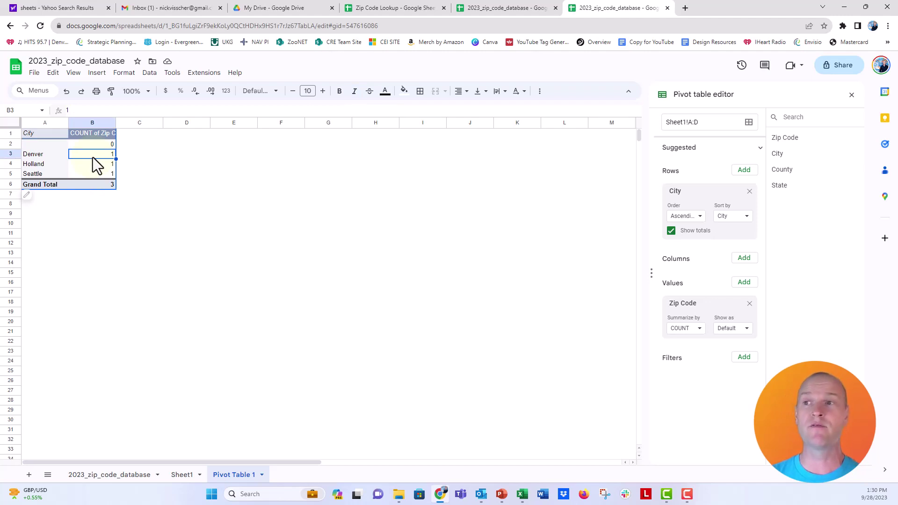
pyautogui.click(88, 174)
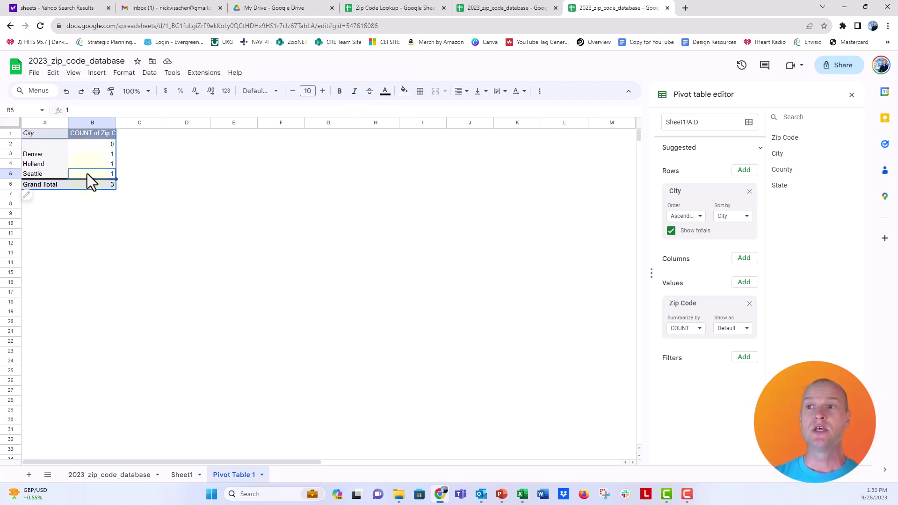
# Switch to the 2023_zip_code_database sheet with its bold headers.
pyautogui.click(111, 475)
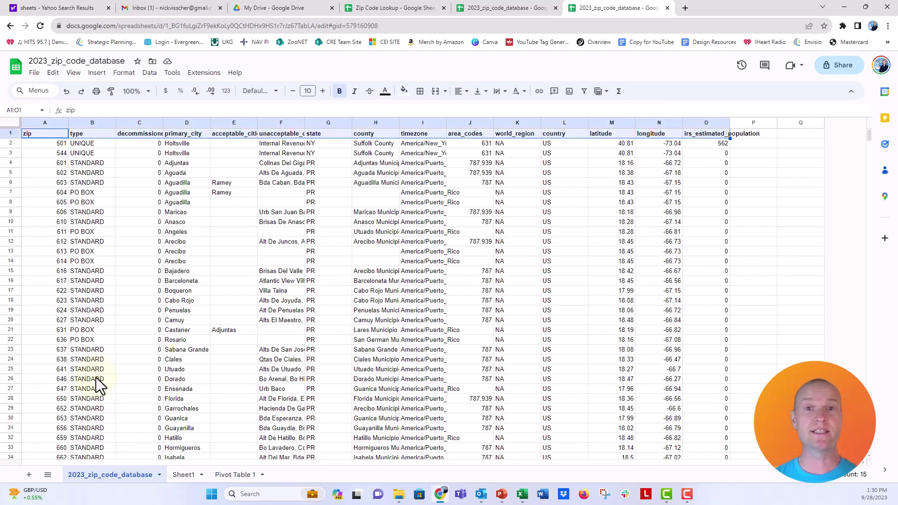